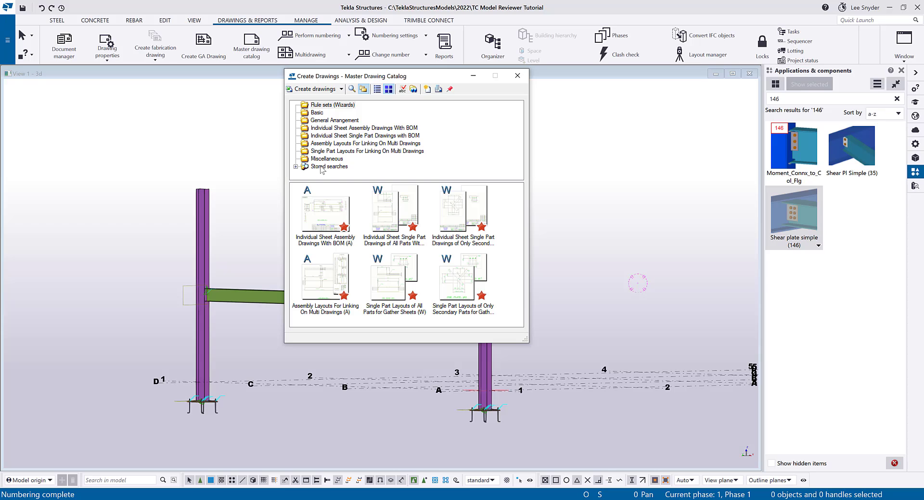
Create drawings for all parts with the Individual Sheet Assembly Drawings With BOM rule set and close the drawing catalog
left_click(317, 206)
right_click(316, 205)
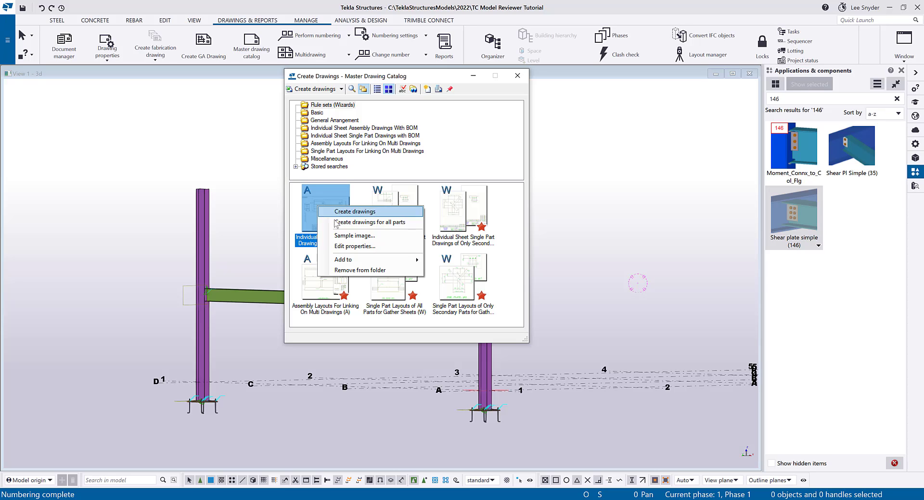
left_click(345, 222)
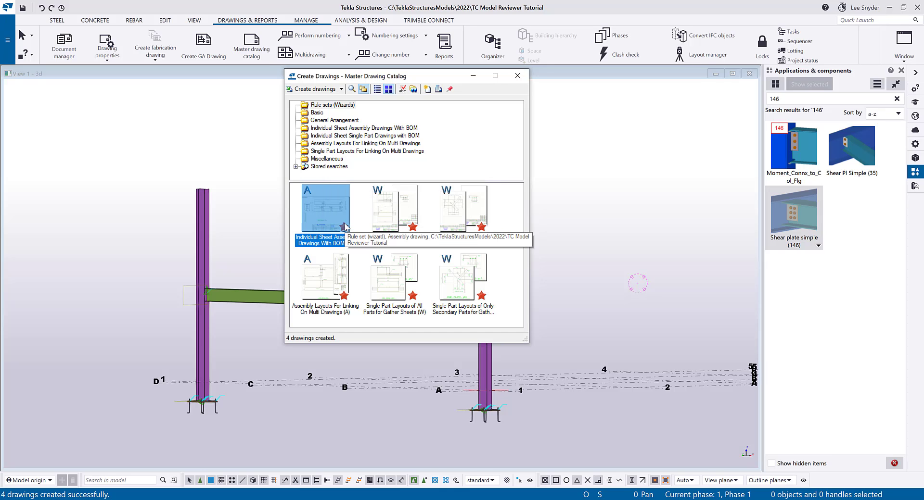
left_click(517, 76)
Save the changes and upload the entire model to Trimble Connect
scroll(349, 234, "down", 3)
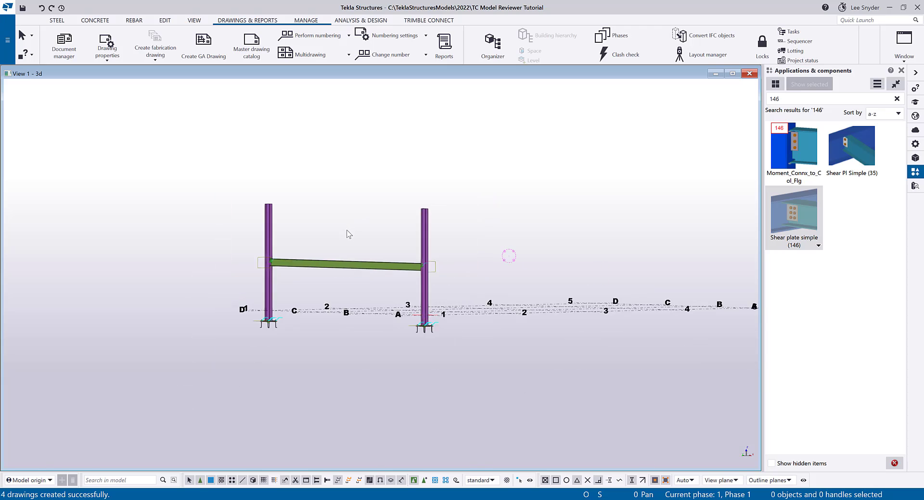
middle_click_drag(349, 235, 456, 292, "ctrl")
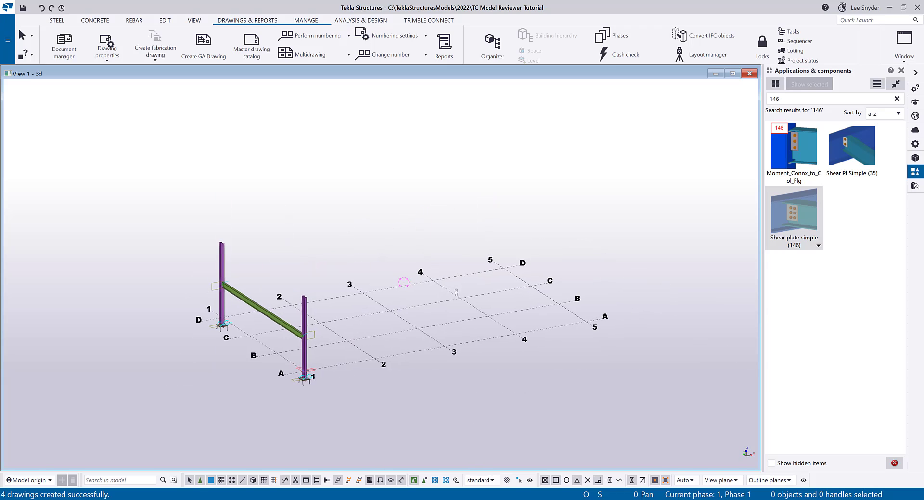
left_click(447, 204)
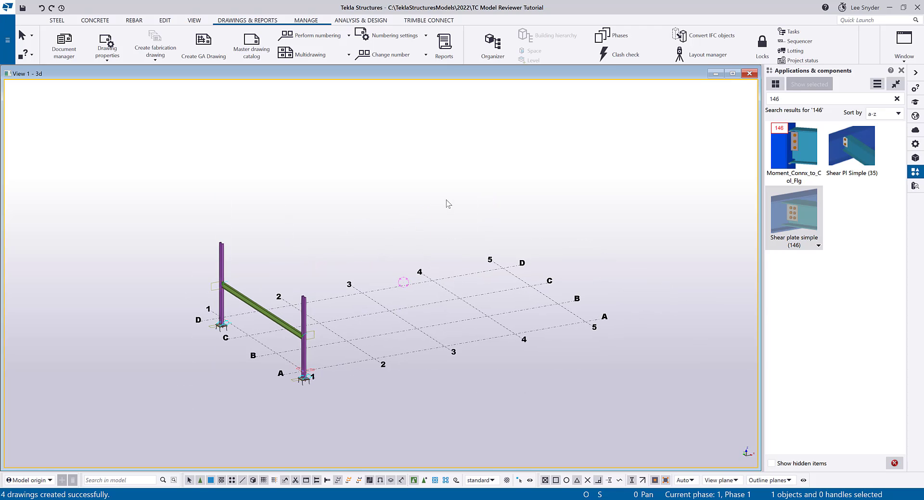
left_click(419, 20)
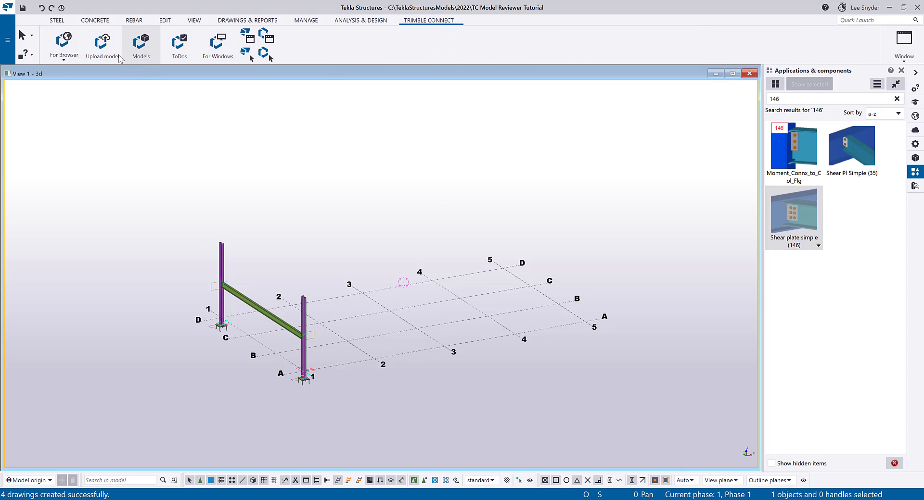
left_click(102, 47)
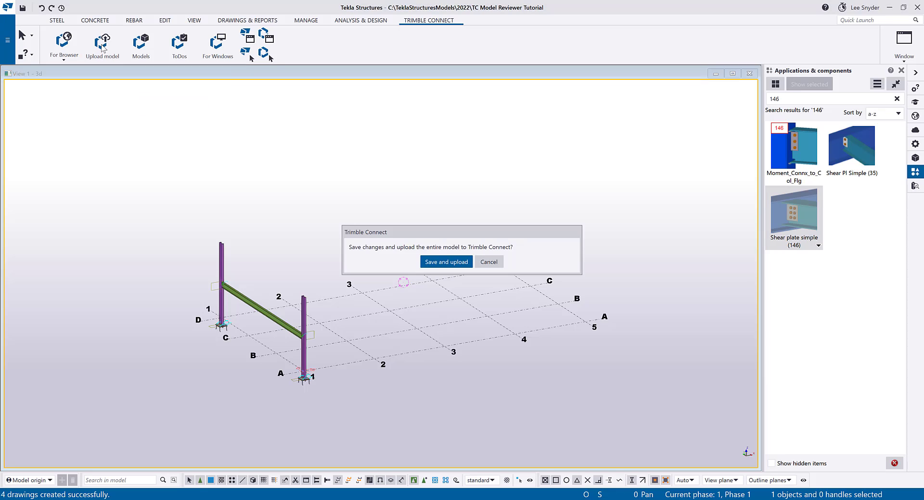
left_click(437, 264)
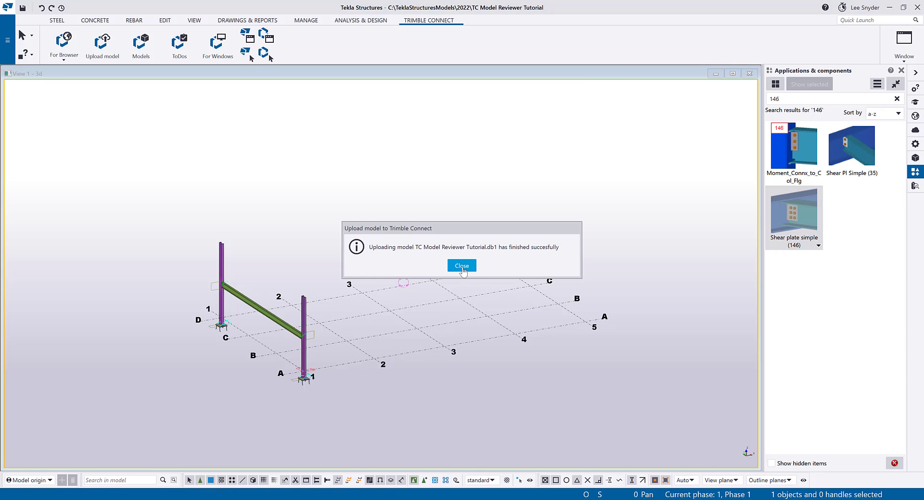
left_click(461, 267)
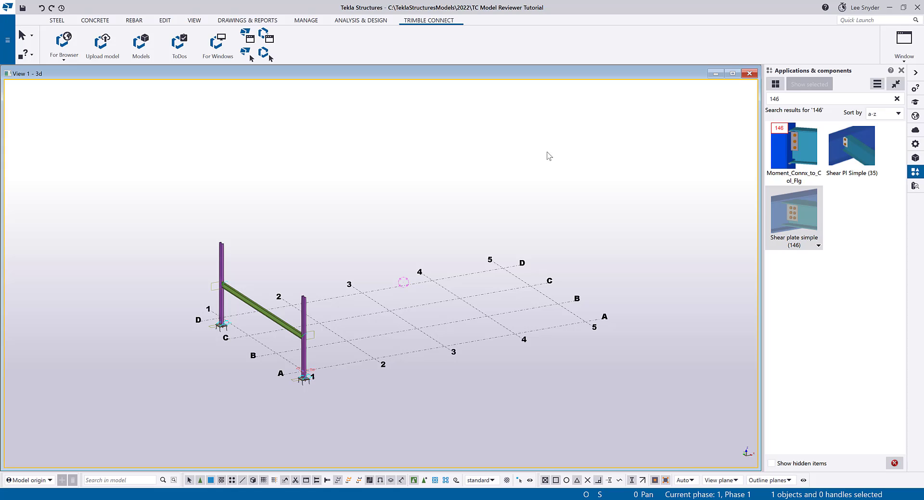
Search the applications and components for "linking" and open LinkingDocumentsToTrimbleConnect
double_click(779, 98)
type("lin")
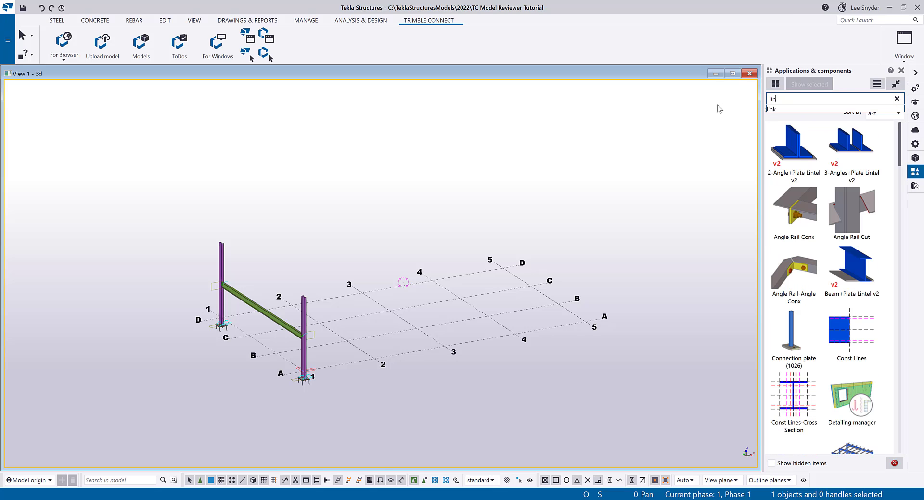
type("king")
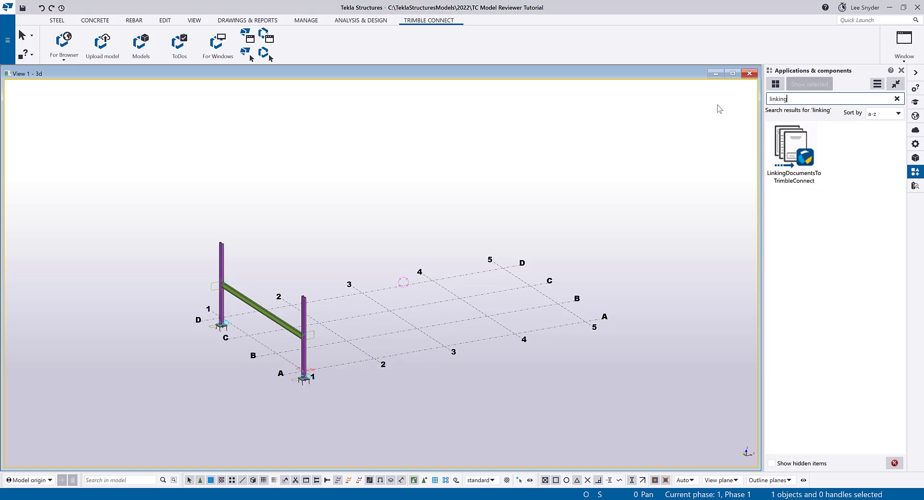
left_click(793, 144)
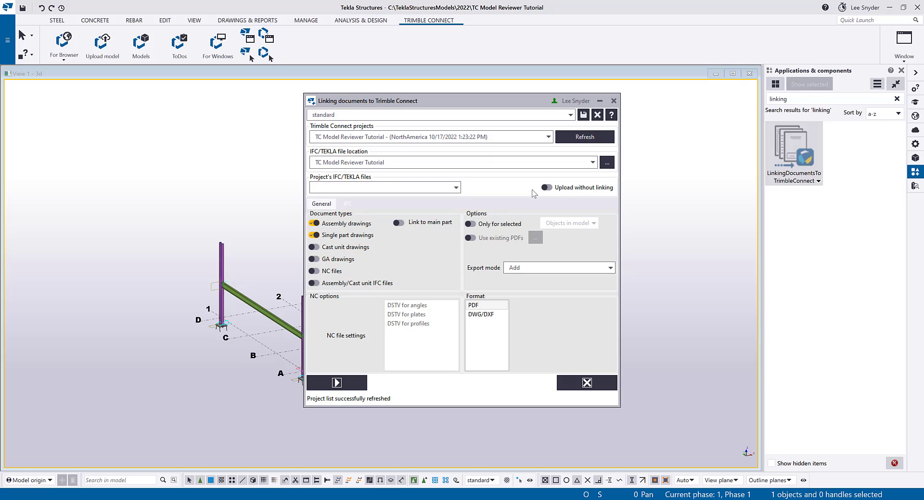
Set the IFC/TEKLA file location to the project's Structural > Tekla models folder
left_click(607, 162)
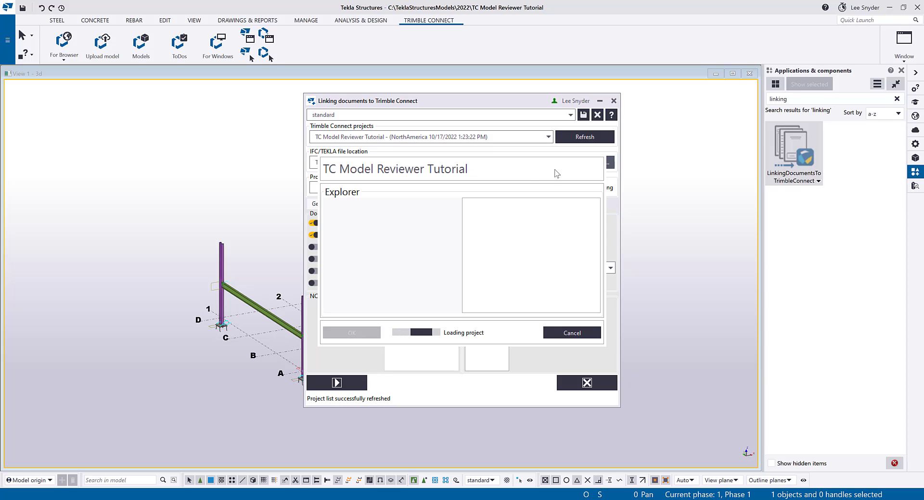
left_click(340, 225)
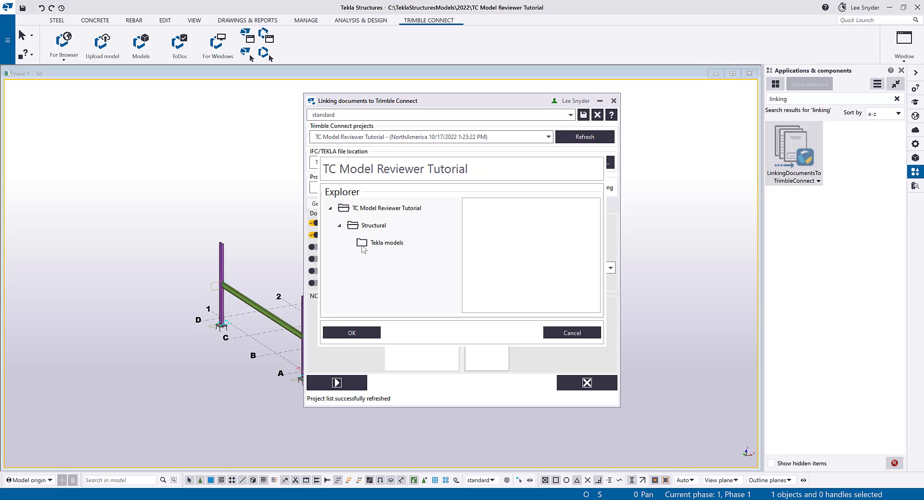
left_click(370, 245)
left_click(371, 333)
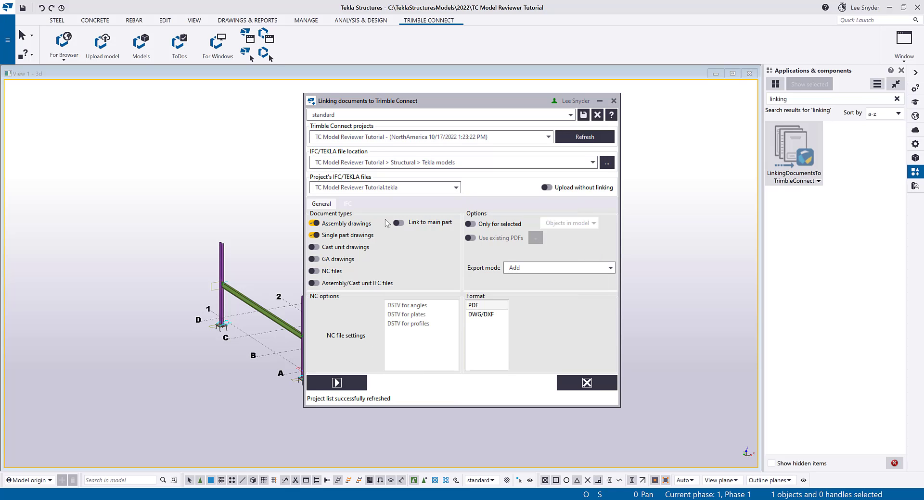
Exclude single part drawings, then save the model and link the assembly drawings as PDF to Trimble Connect
left_click(314, 236)
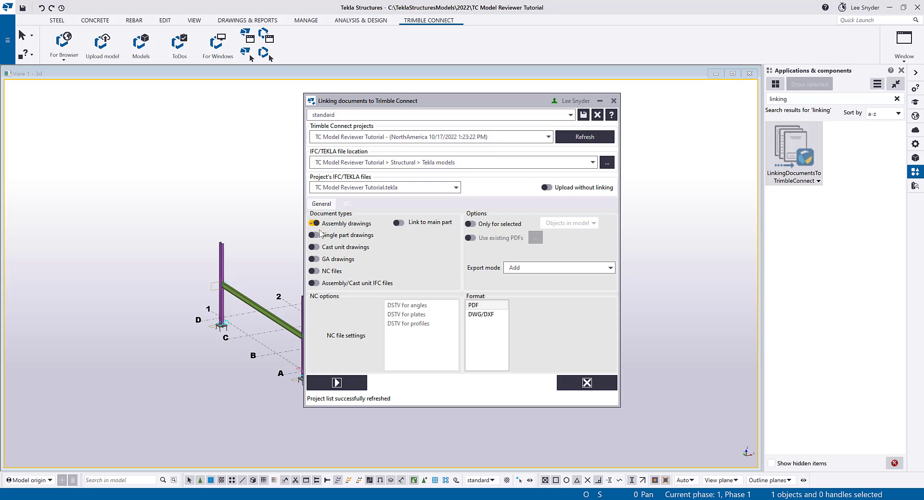
left_click(345, 382)
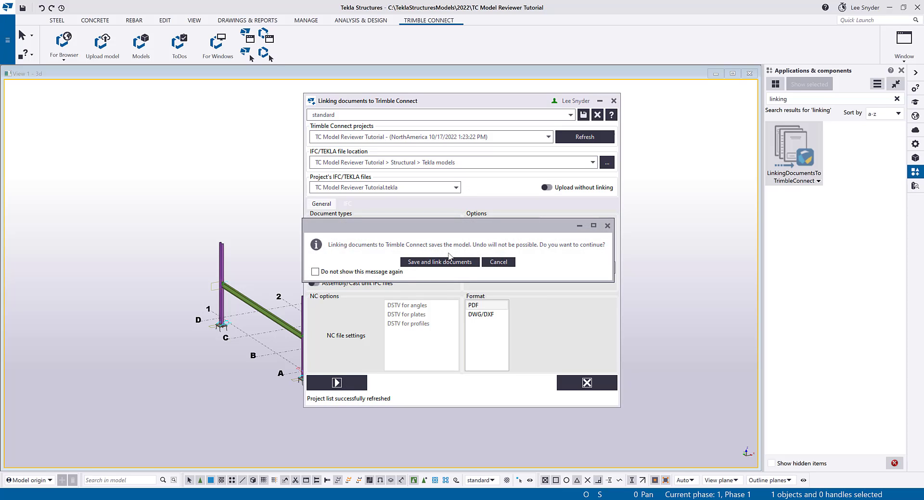
left_click(447, 261)
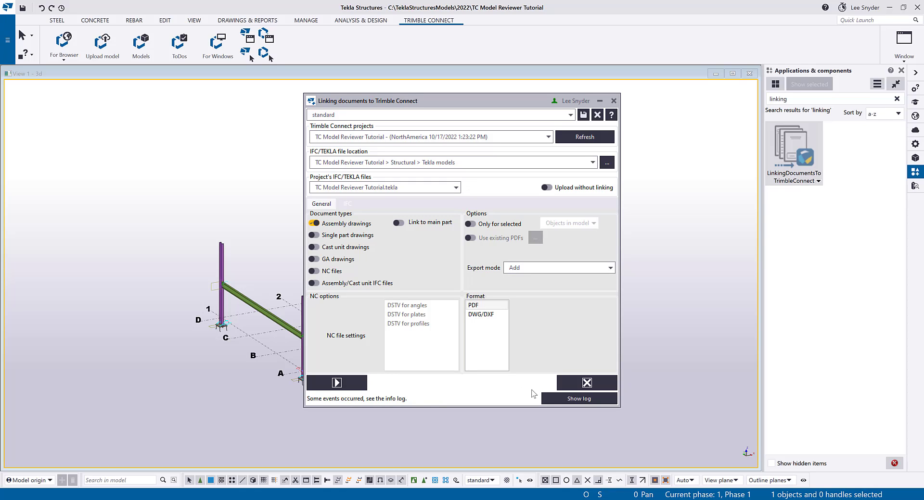
left_click(588, 384)
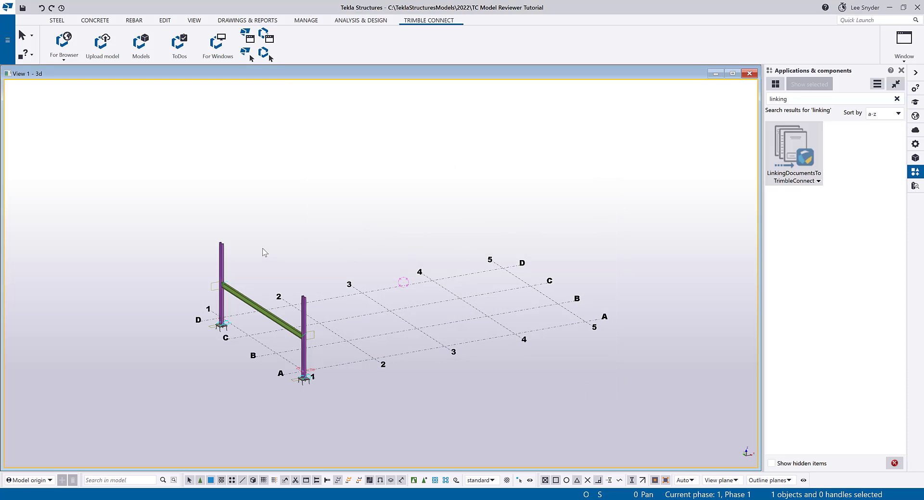
Open the model in the Trimble Connect browser 3D viewer and check a column for linked documents
left_click(66, 57)
left_click(74, 94)
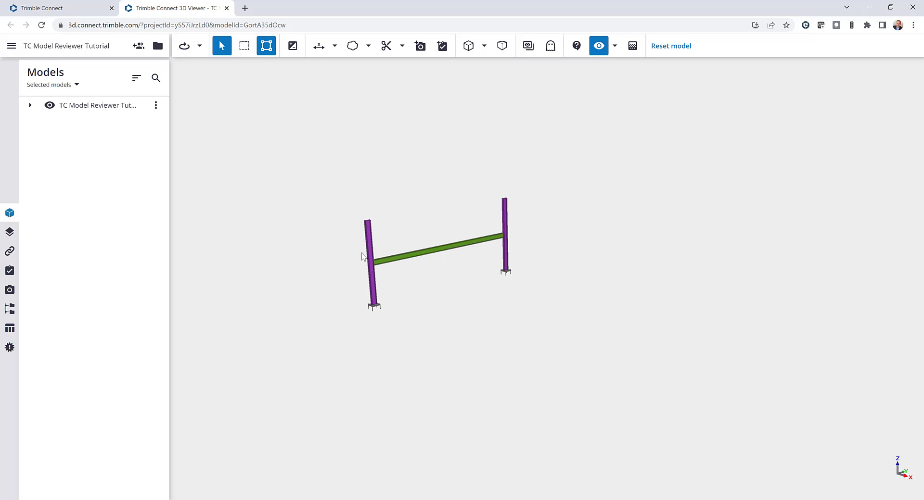
left_click(373, 251)
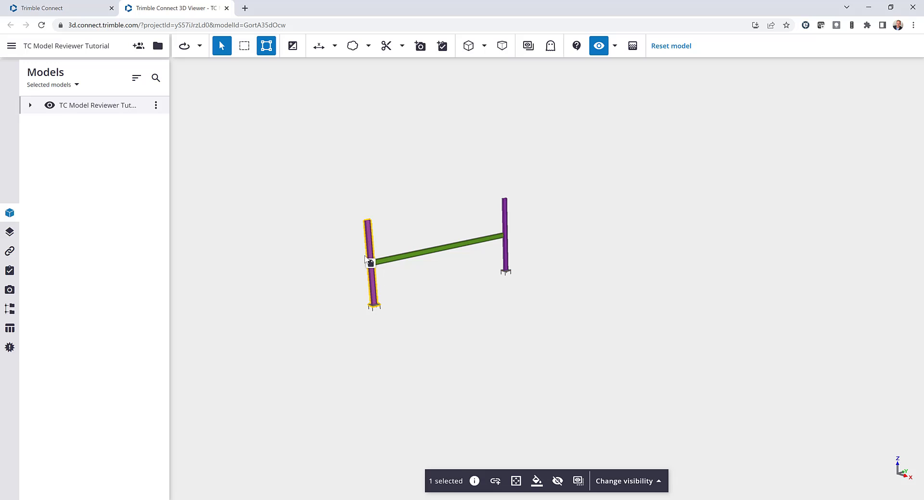
left_click(329, 261)
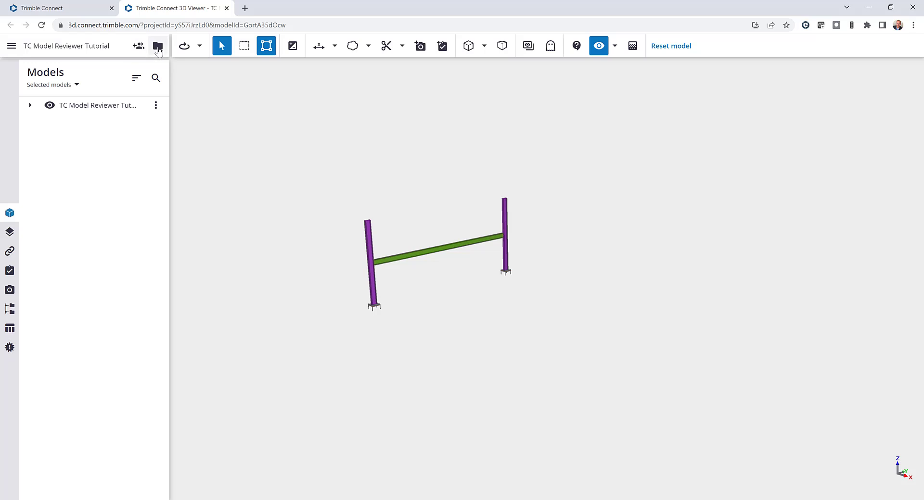
Create a new property set library named Workflows in the TC Model Reviewer Tutorial project
left_click(157, 47)
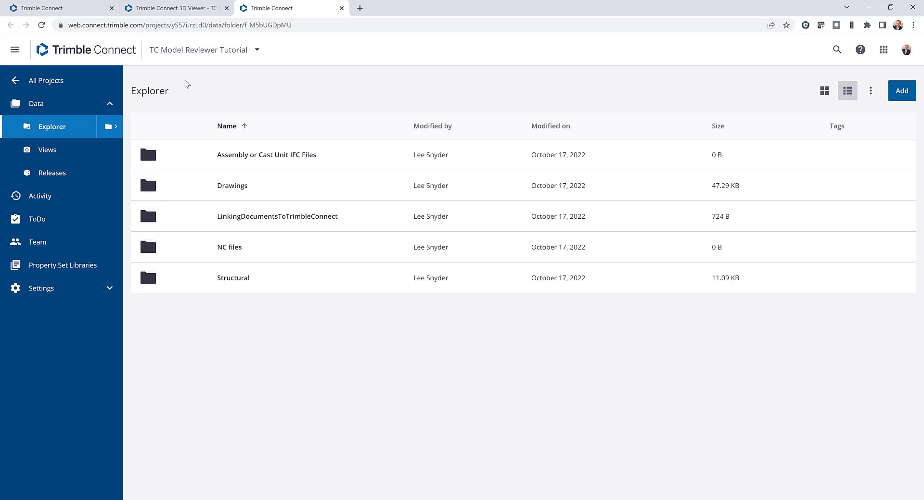
left_click(60, 273)
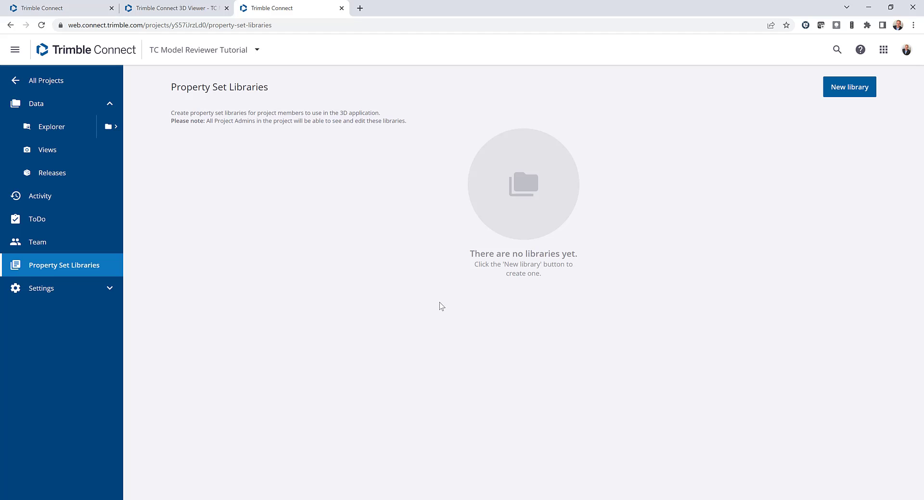
left_click(859, 91)
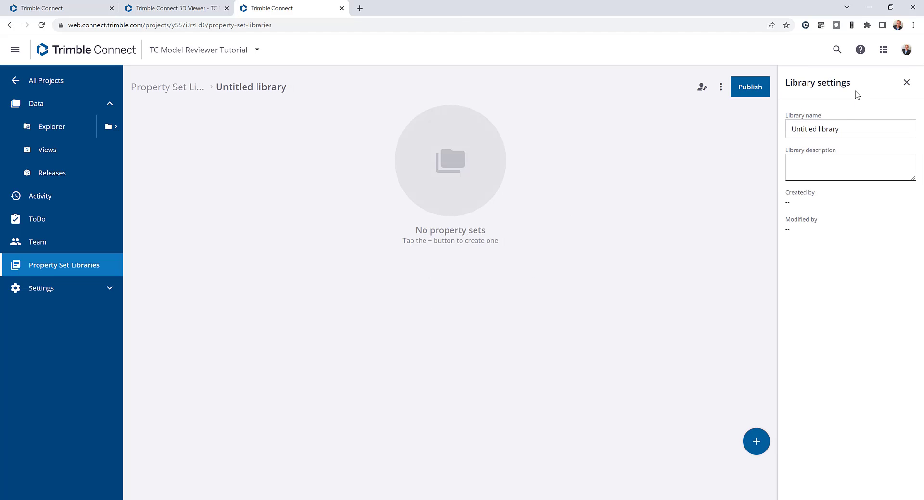
left_click_drag(858, 129, 790, 130)
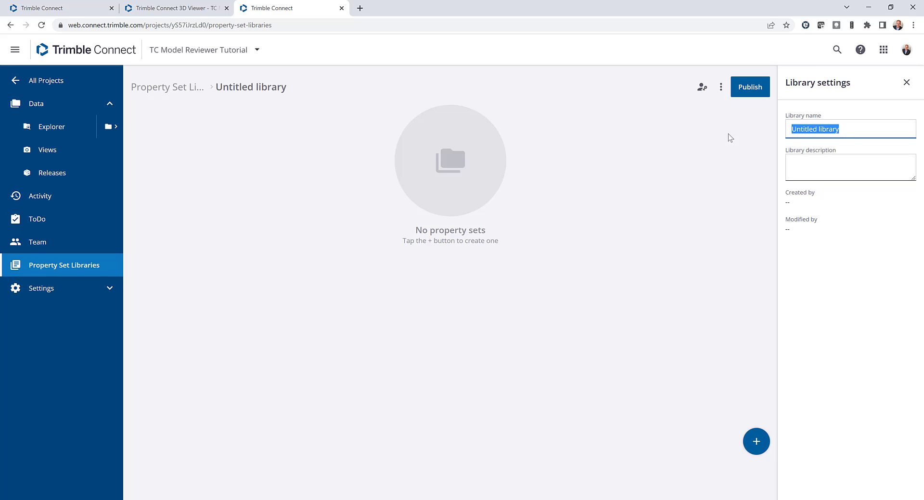
type("Worfklo")
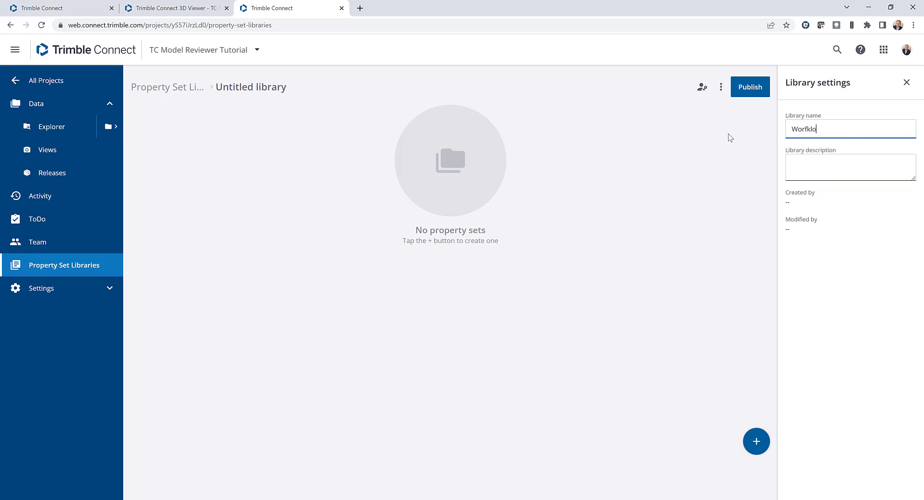
key("BackSpace")
key("BackSpace")
type("kflows")
left_click(906, 82)
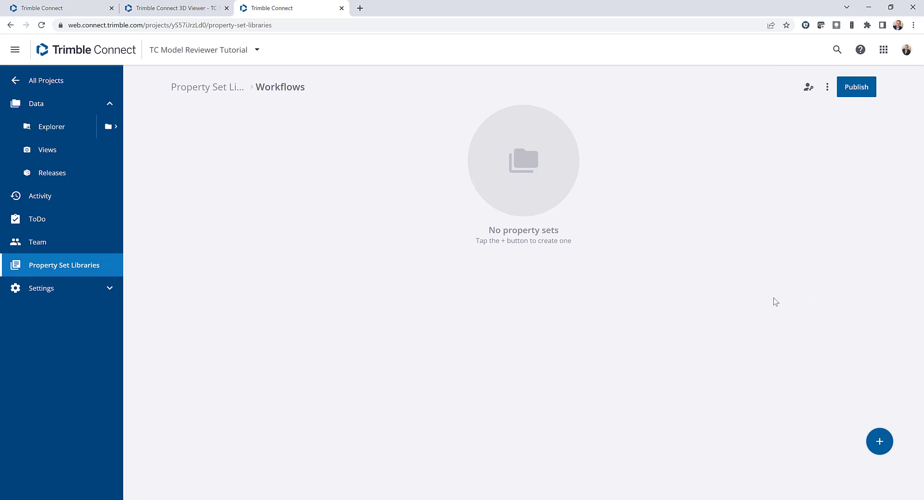
Add a property set named Review Workflow to the Workflows library
left_click(880, 442)
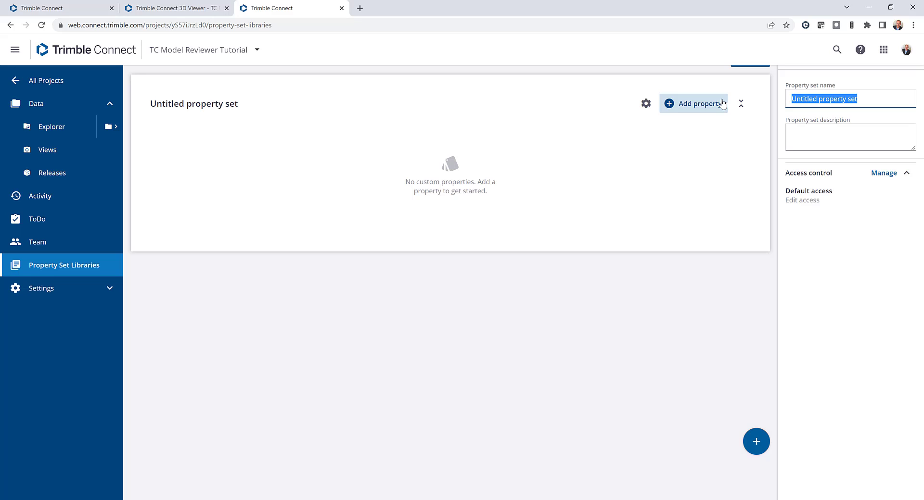
type("Review")
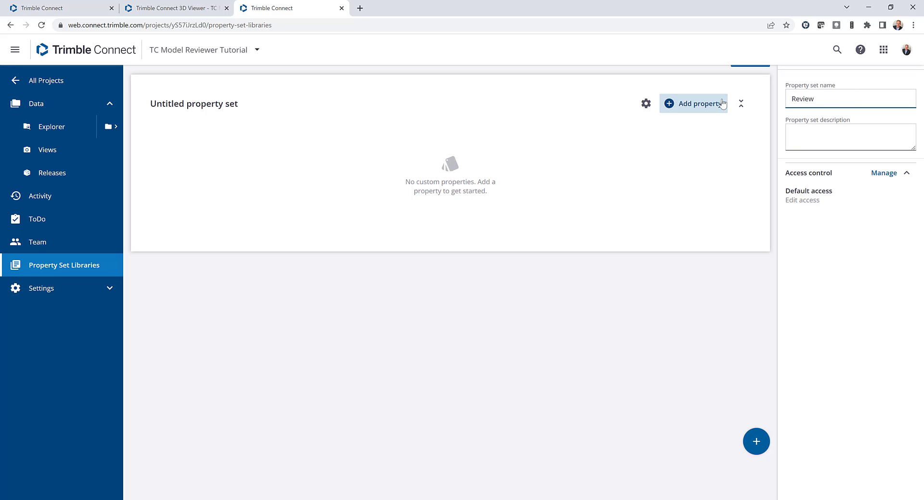
type(" Workflow")
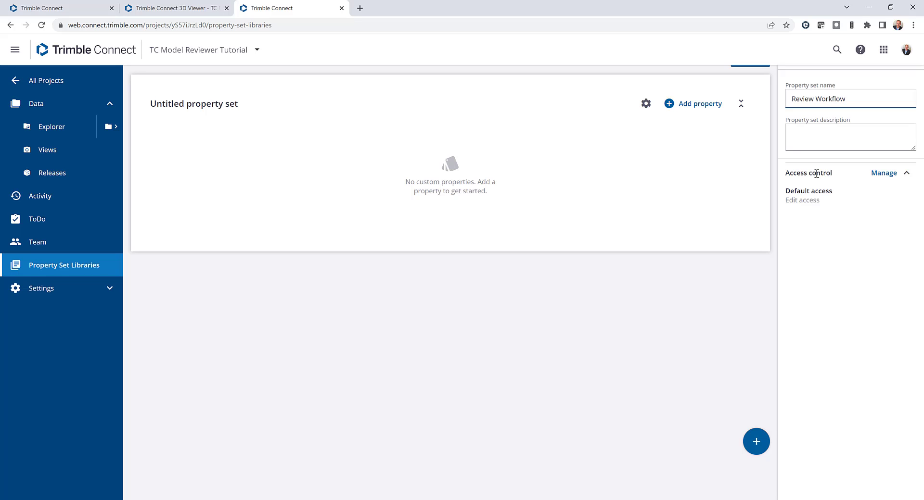
Add a property named Review Status with the Dropdown choice type to the Review Workflow property set
left_click(699, 104)
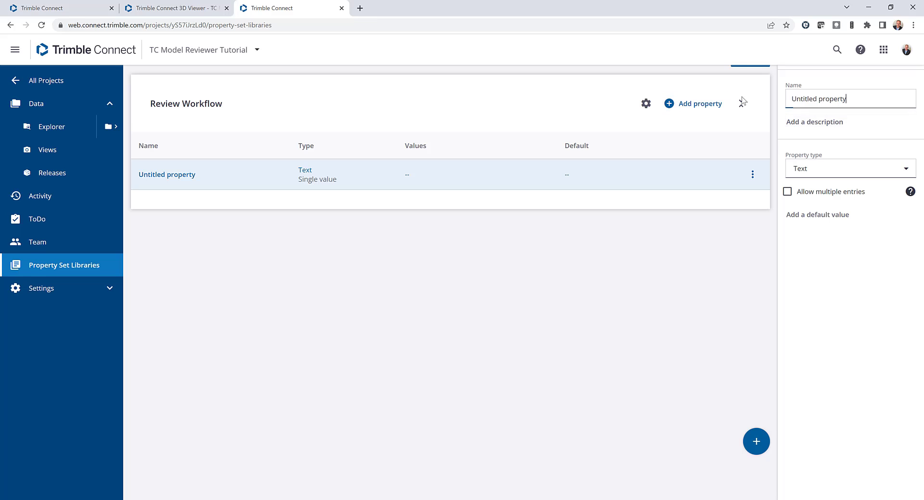
triple_click(846, 98)
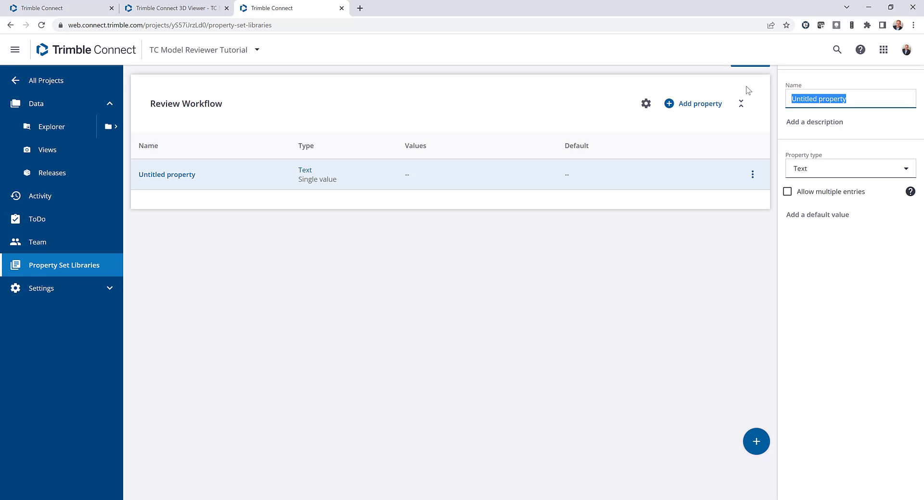
type("Review ")
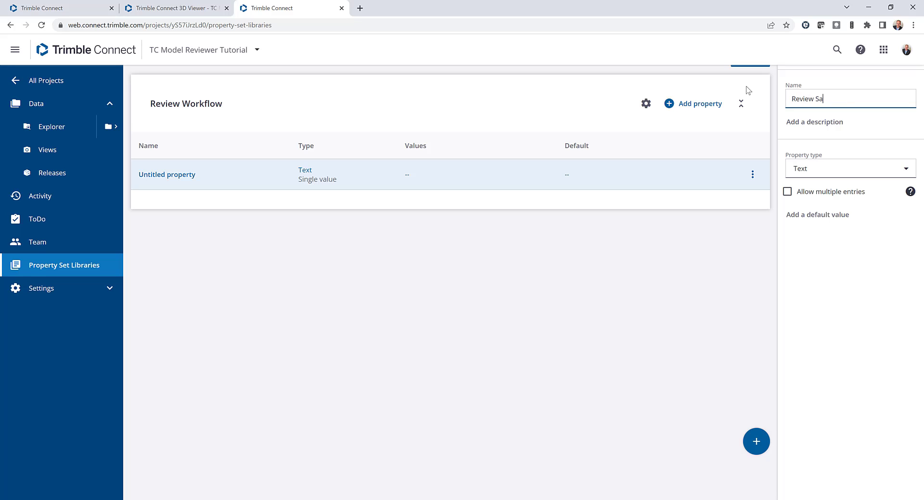
type("Status")
left_click(904, 171)
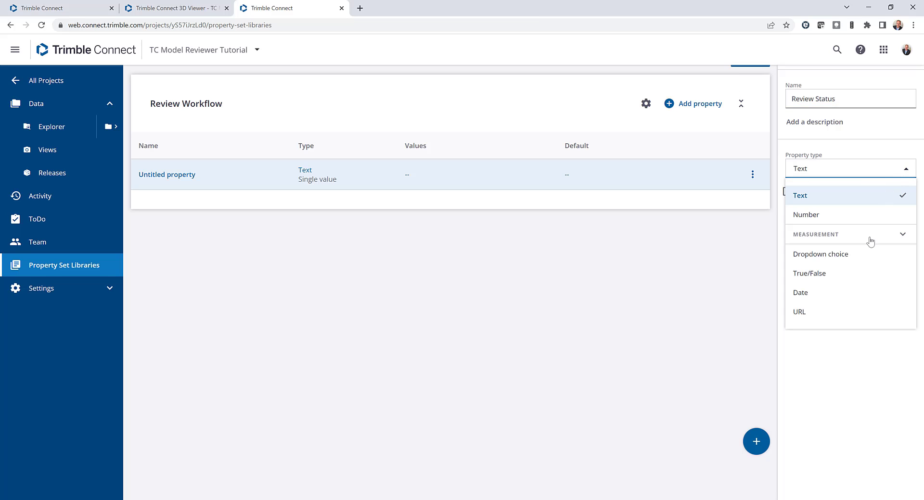
left_click(846, 255)
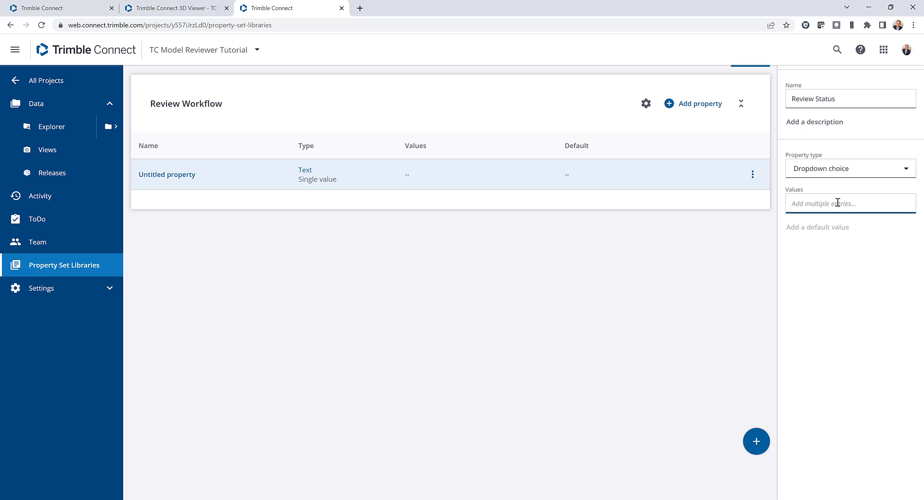
Enter Approved, Approved as noted, and Revise and resubmit as the dropdown values of Review Status
type("Apprvoe")
type("ed")
key("Return")
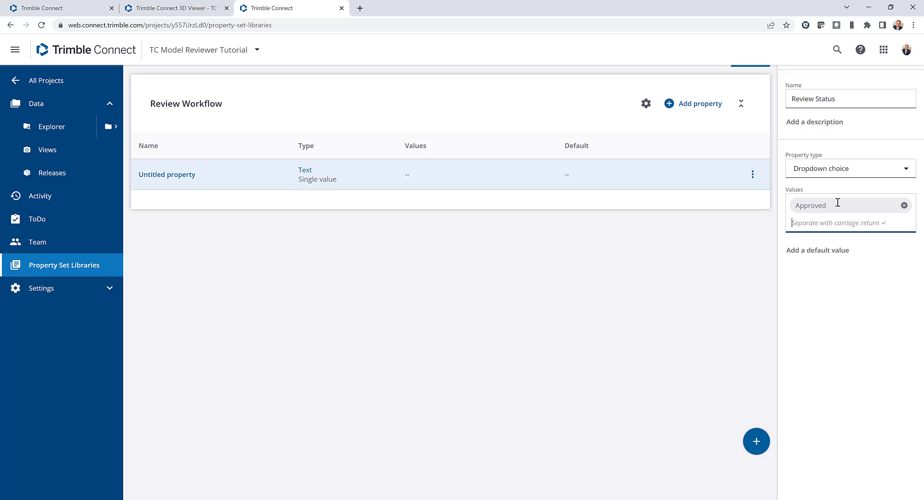
type("Approved as noted")
key("Return")
type("Revi")
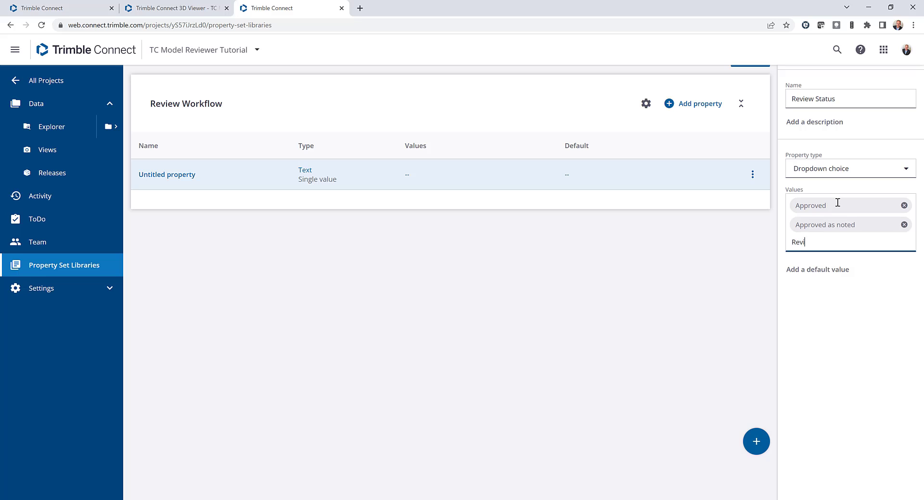
type("se and resubmit")
key("Return")
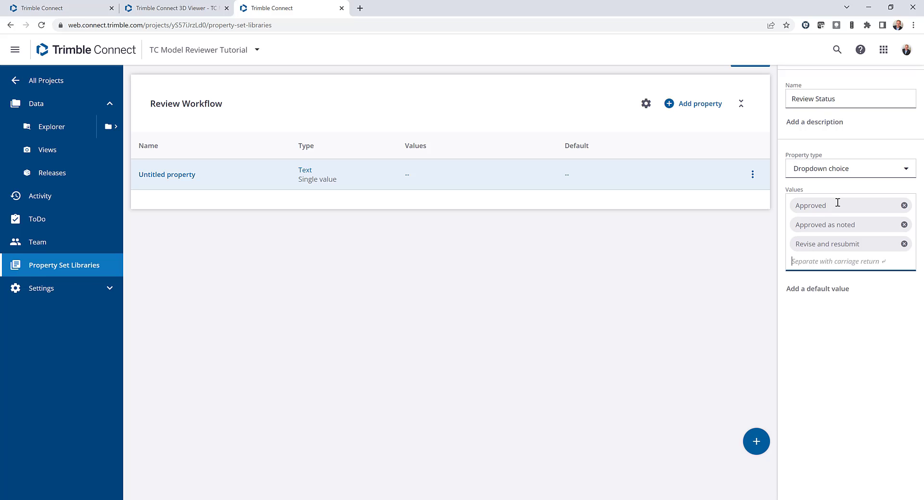
Add a single-value Text property named Review Comment to the Review Workflow property set
left_click(699, 109)
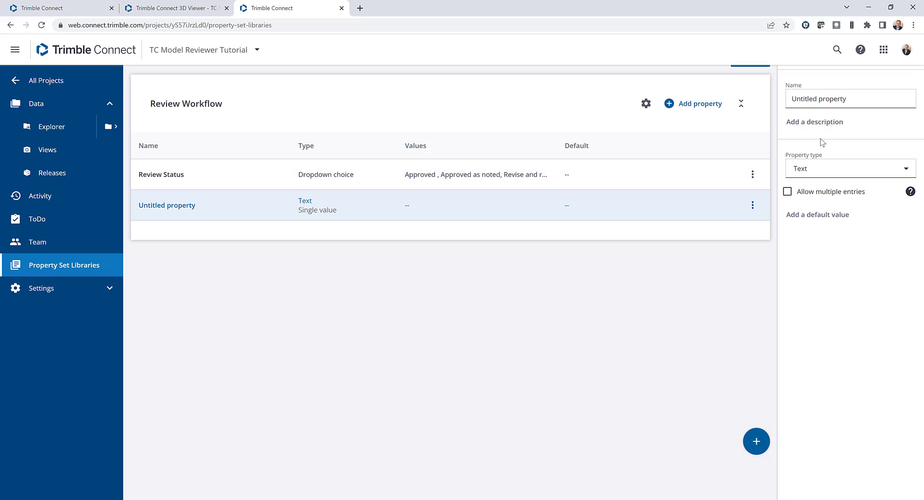
triple_click(845, 99)
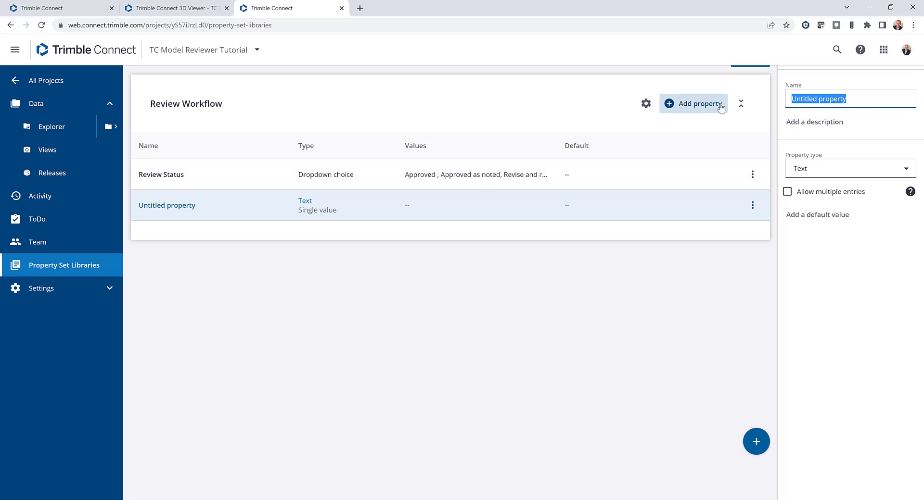
type("Review Comment")
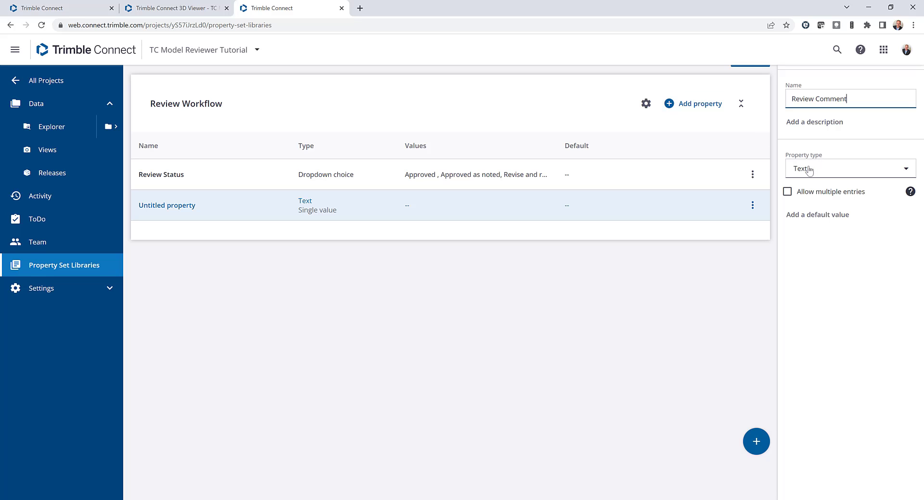
Add a property named Review Date with the Date type, and publish the property set library
left_click(700, 110)
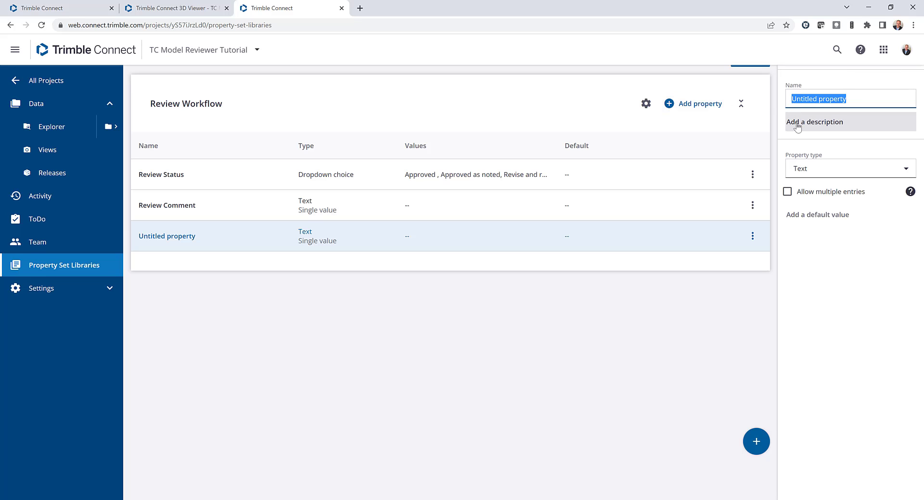
type("Review Data")
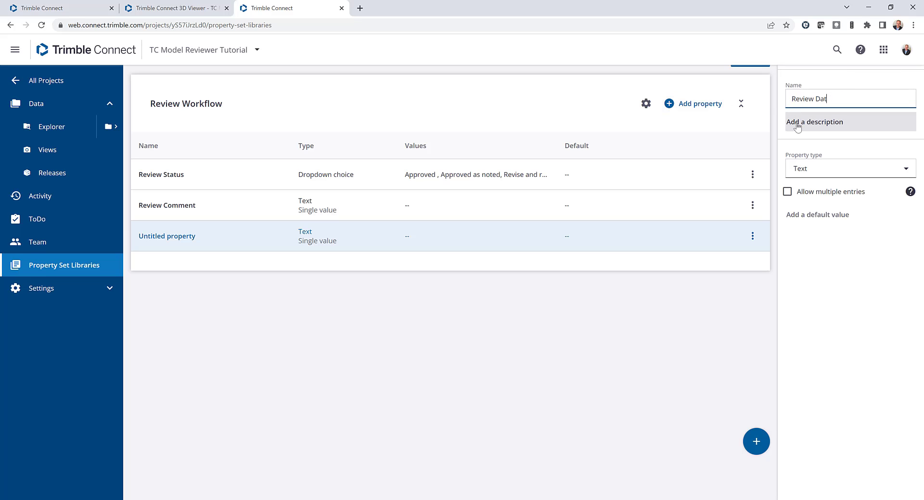
left_click(829, 177)
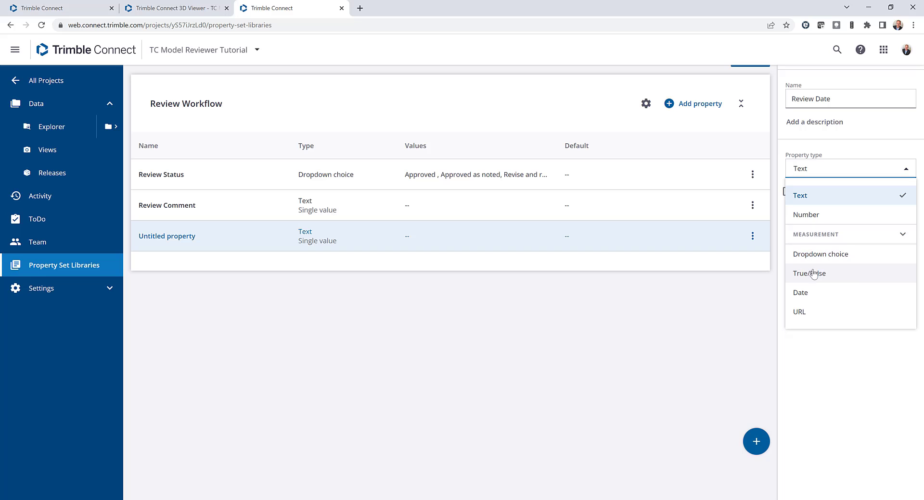
left_click(800, 294)
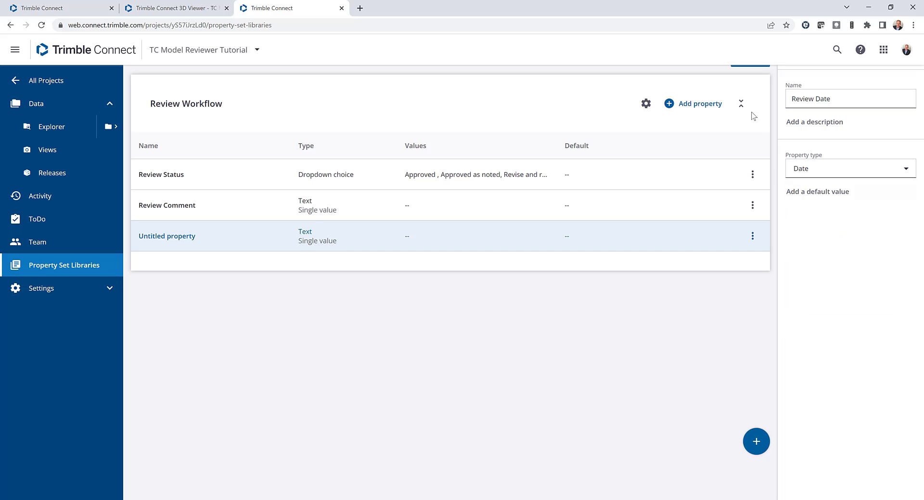
left_click(755, 71)
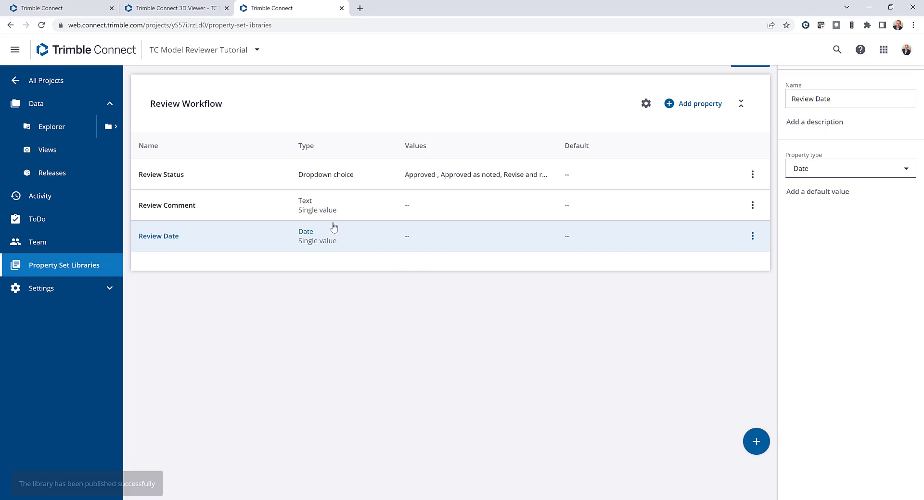
Check the settings of the Review Status, Review Comment and Review Date properties
left_click(199, 181)
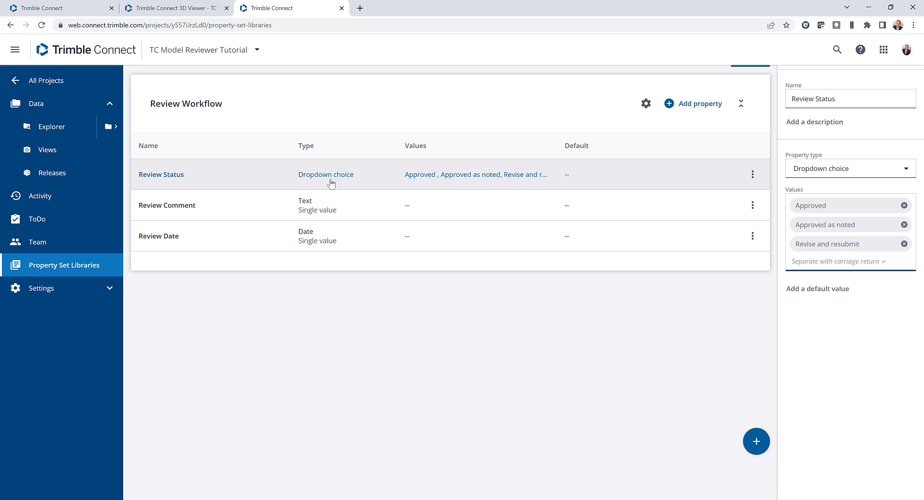
left_click(345, 206)
left_click(348, 240)
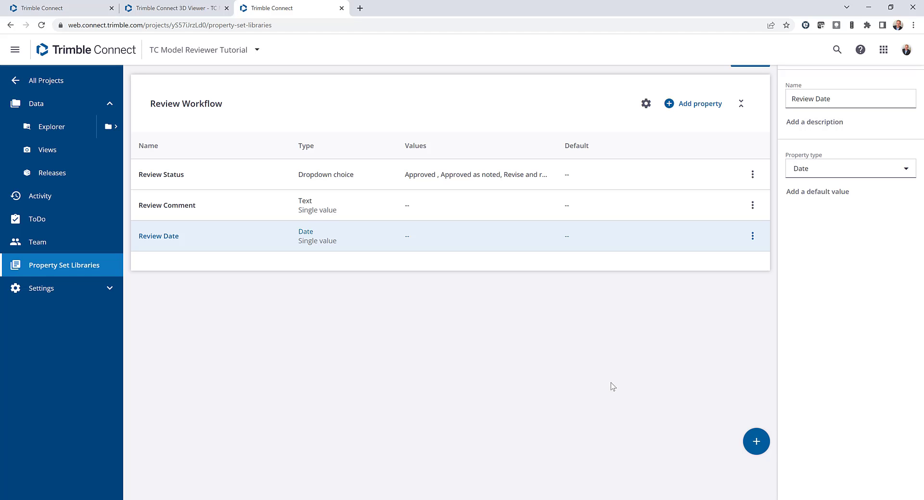
Switch to the 3D viewer, reload it, box-select the whole steel frame and show the selection's properties
left_click(178, 9)
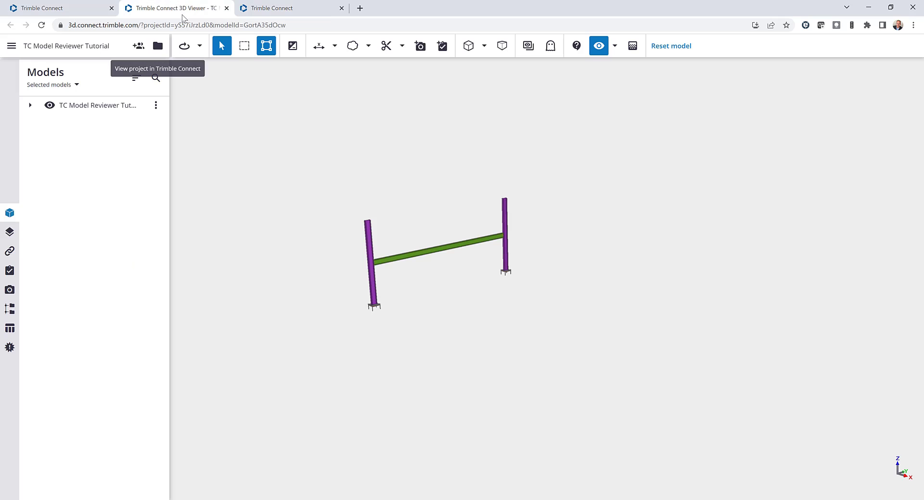
left_click(41, 26)
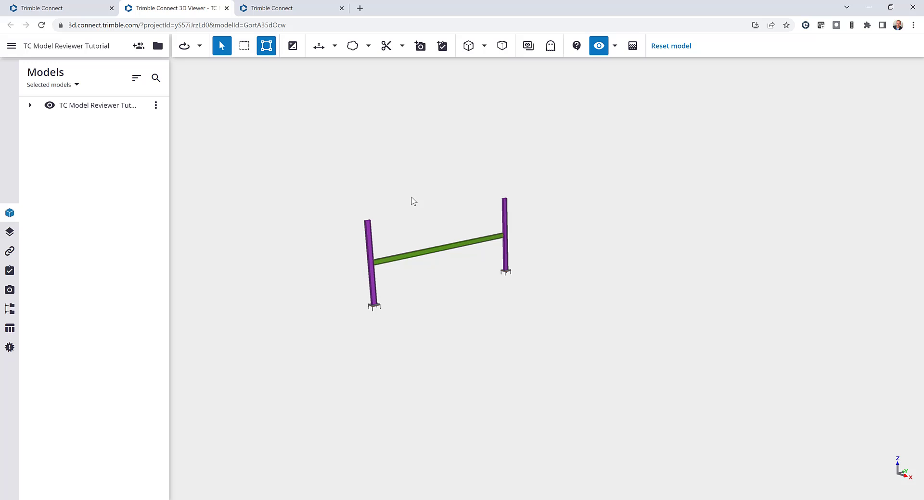
left_click(250, 51)
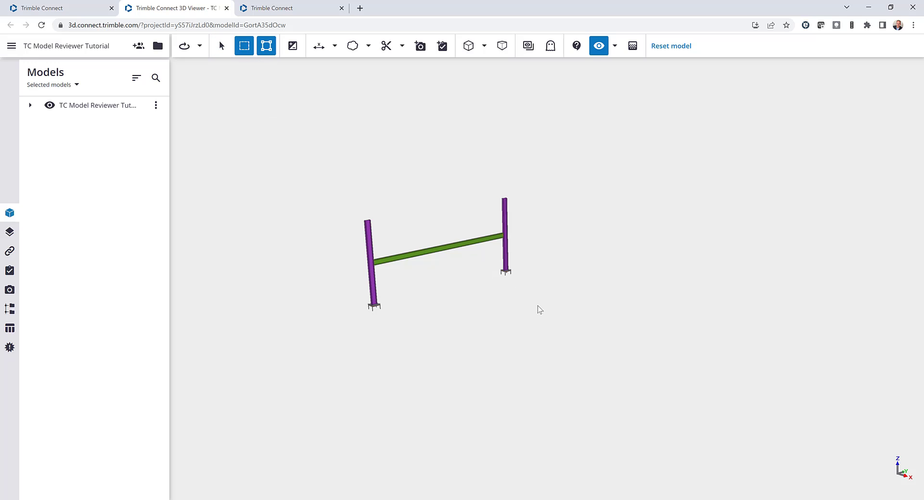
left_click_drag(571, 342, 259, 160)
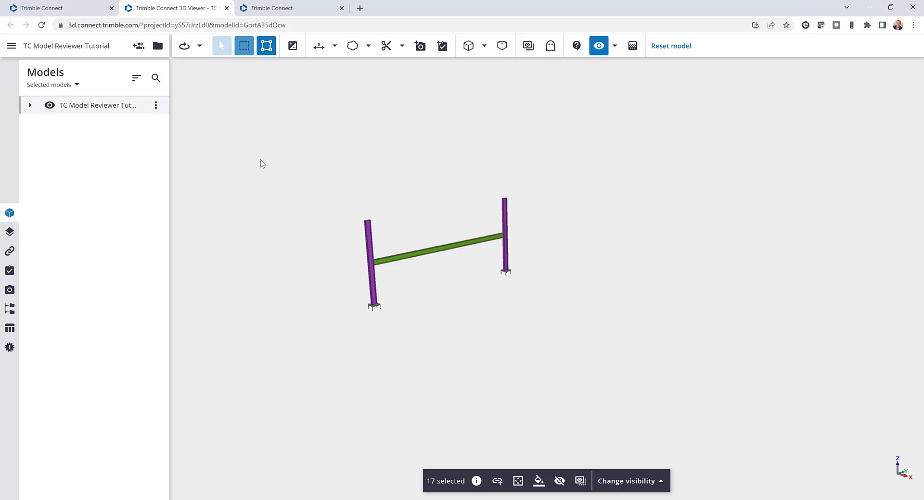
left_click(476, 482)
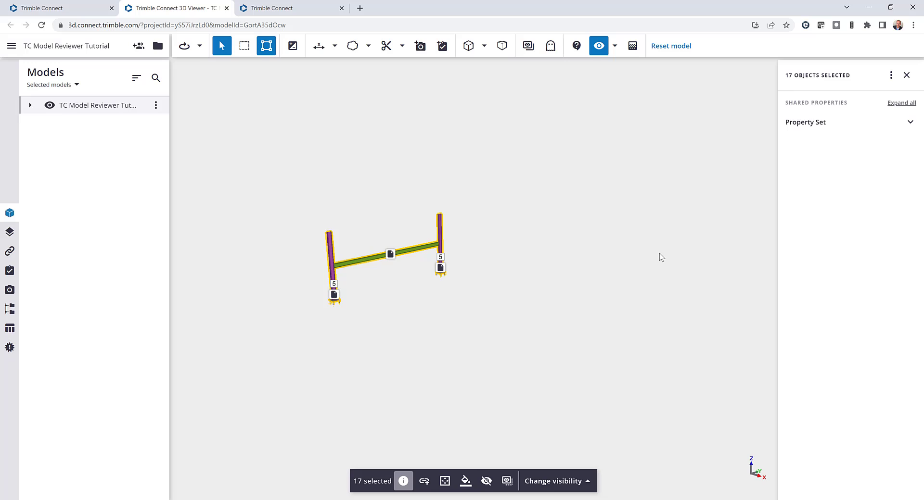
Add the Review Workflow property set from the Workflows library to all selected objects
left_click(890, 75)
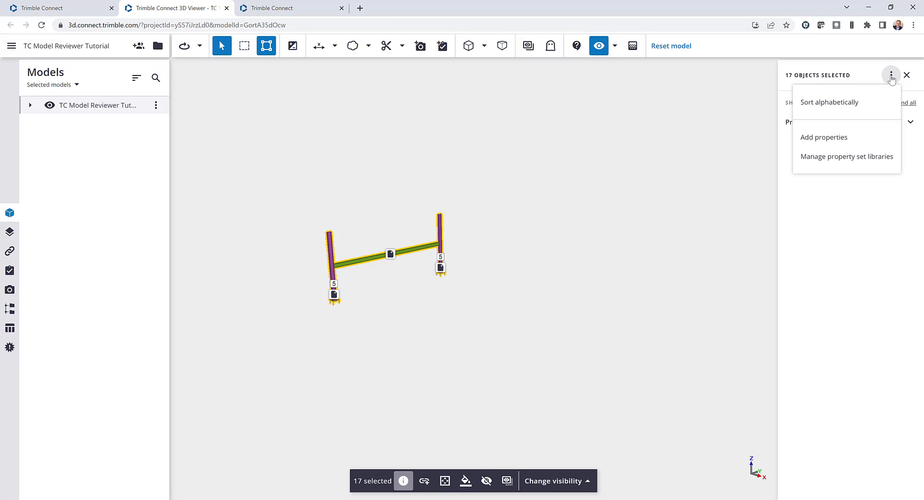
left_click(838, 139)
left_click(790, 102)
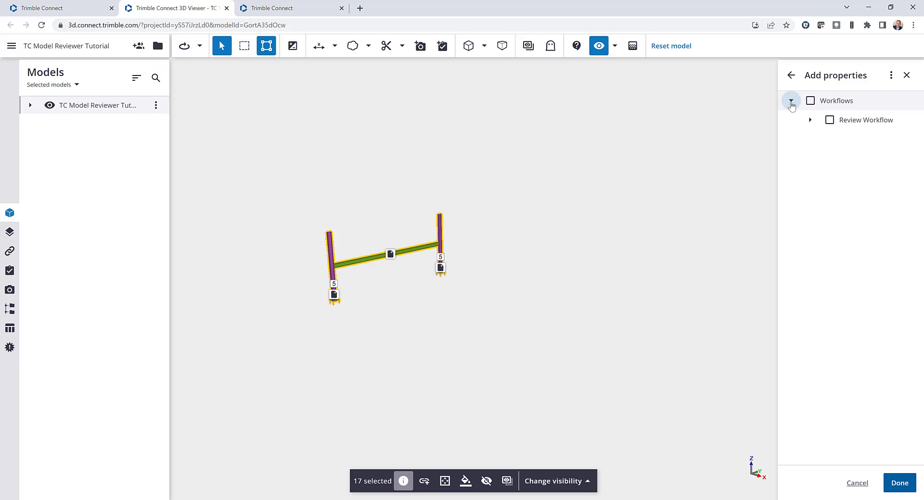
left_click(809, 121)
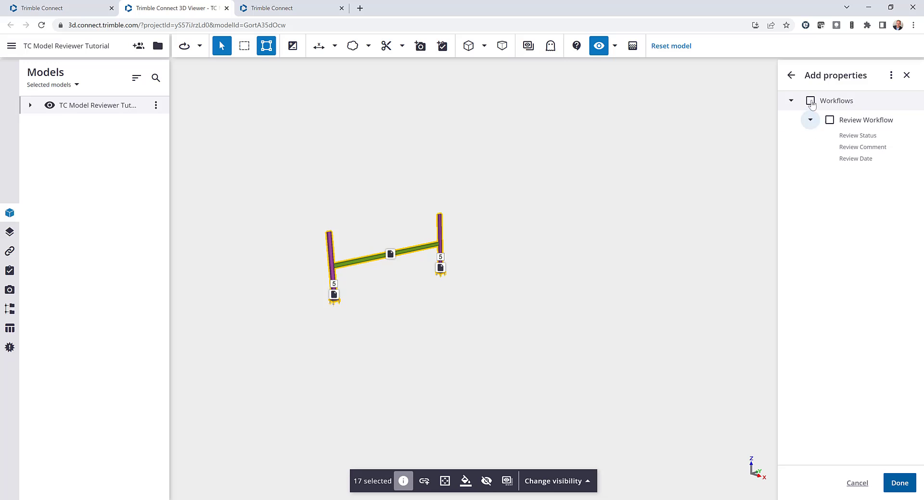
left_click(829, 119)
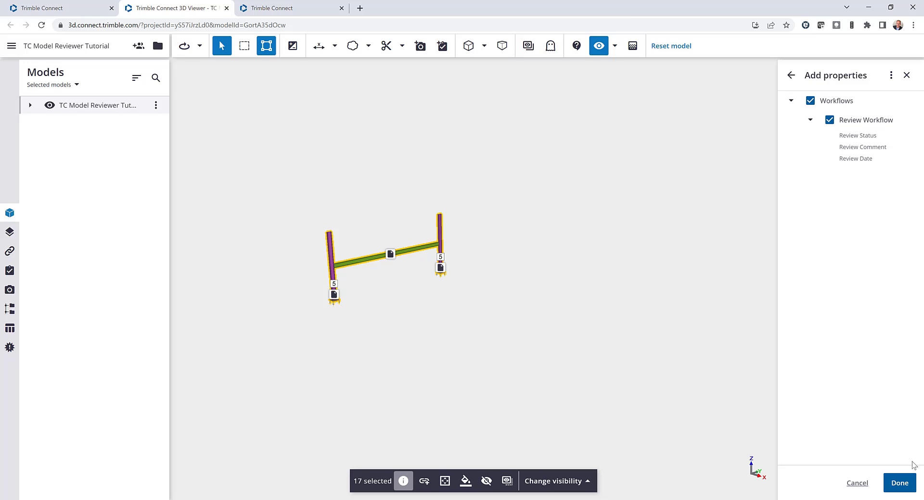
left_click(898, 483)
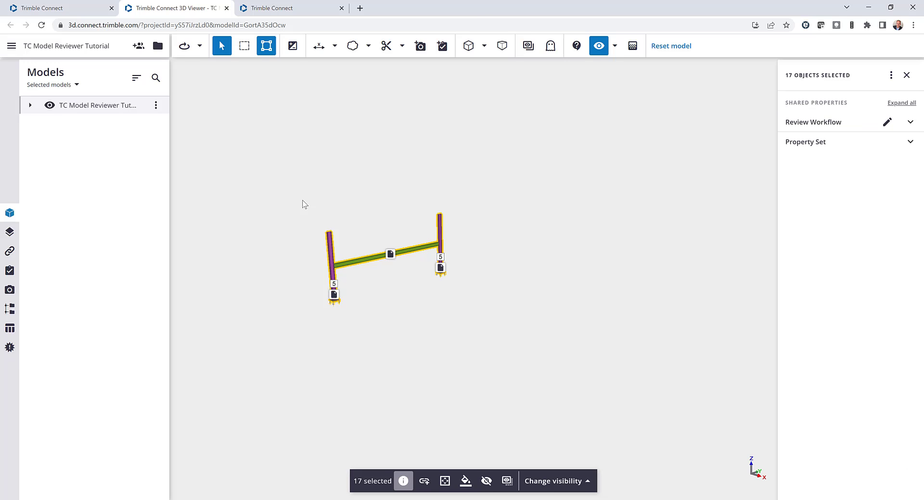
For the column at the beam's lower end, save Review Status Approved as noted, Review Comment See Drawing and Review Date 10/17/2022
left_click(337, 217)
left_click(333, 254)
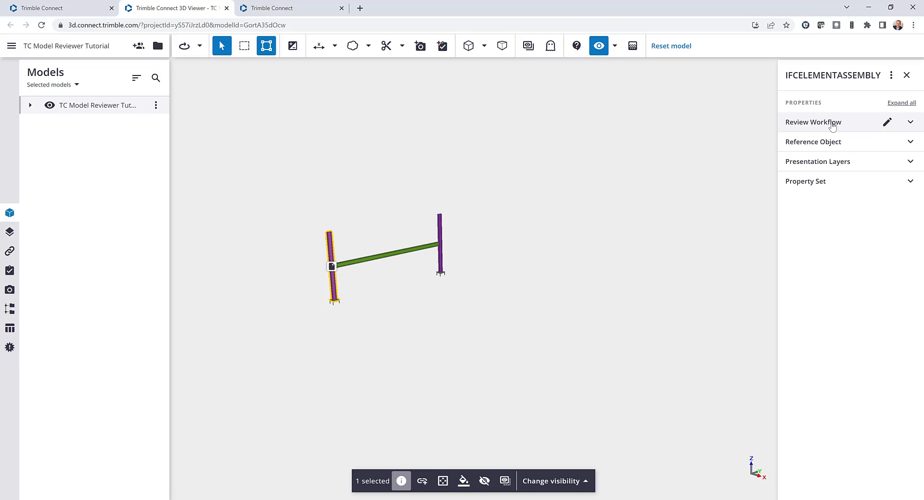
left_click(911, 123)
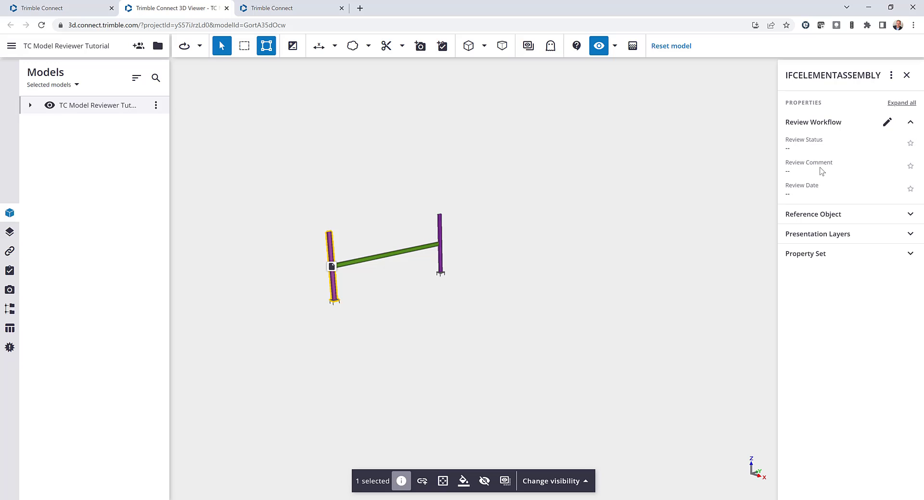
left_click(886, 122)
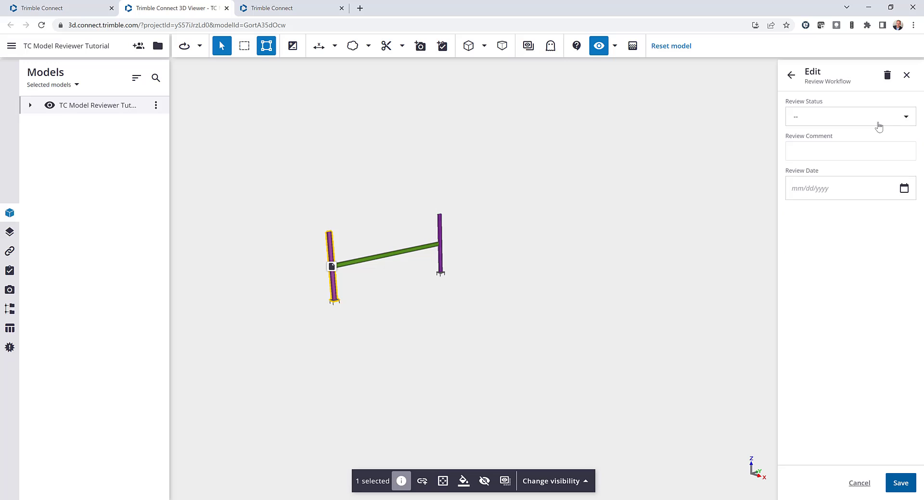
left_click(878, 126)
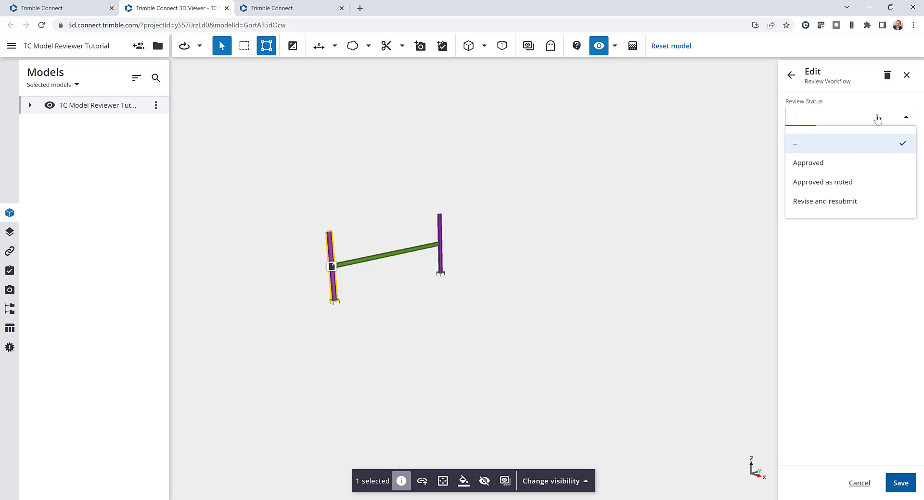
left_click(829, 184)
left_click(832, 150)
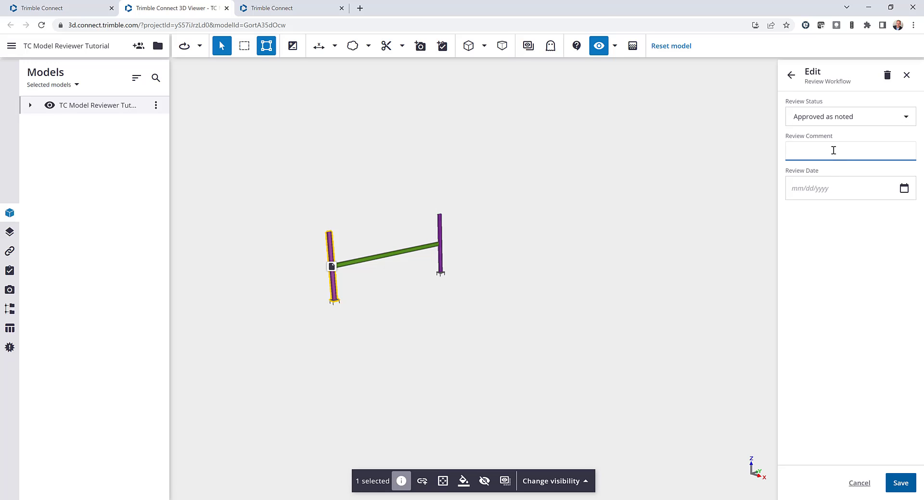
type("See Drawing")
left_click(903, 188)
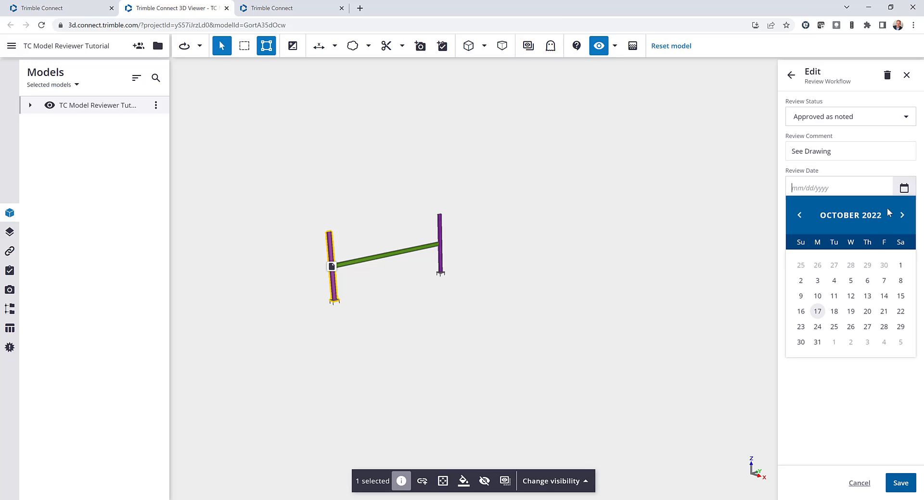
left_click(817, 312)
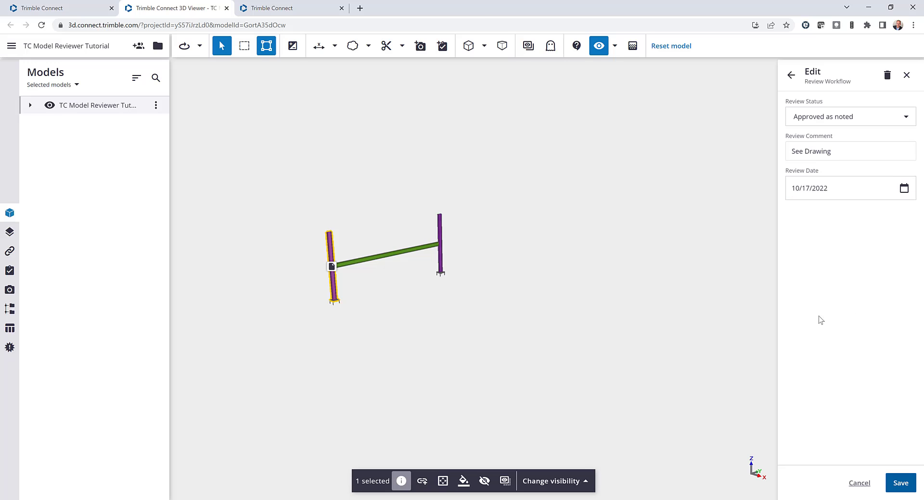
left_click(899, 484)
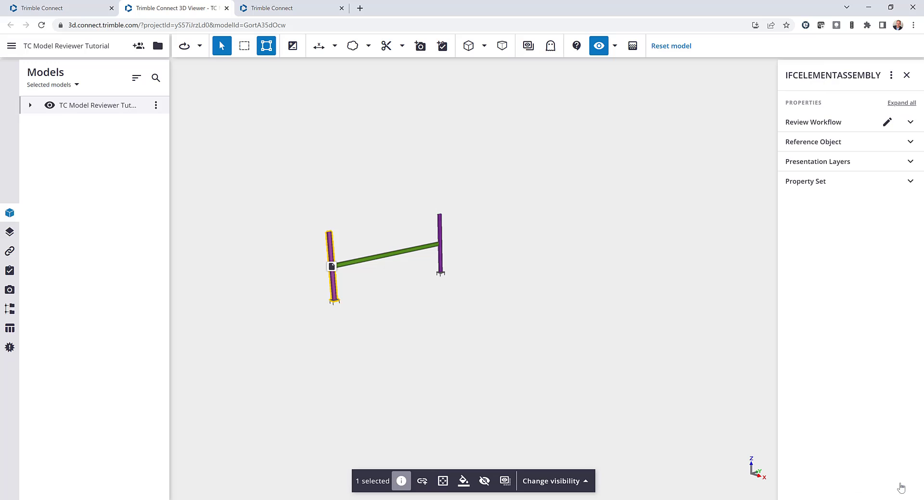
Select the green beam, open its Review Workflow properties for editing and show the Review Status choices
left_click(387, 256)
left_click(396, 255)
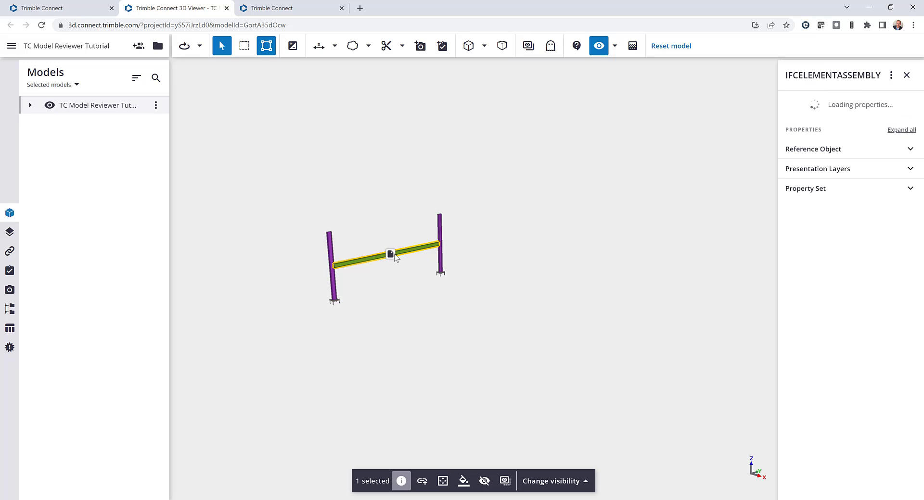
left_click(909, 123)
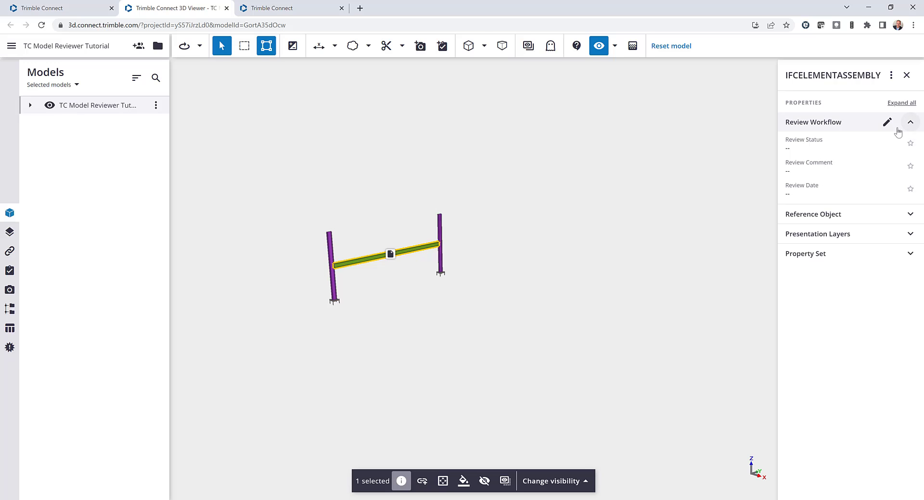
left_click(884, 124)
left_click(863, 119)
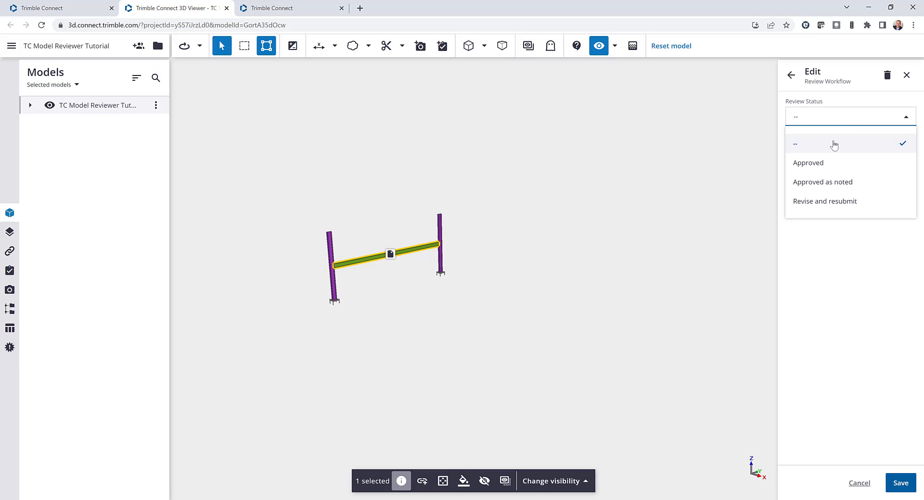